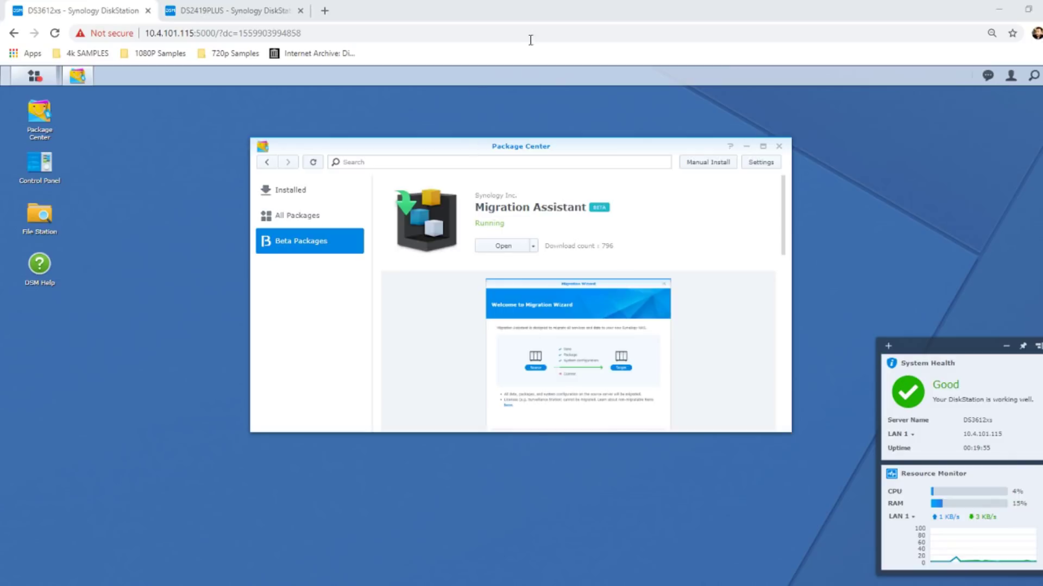
Show the Beta Packages list in Package Center on the DS3612xs
left_click(313, 247)
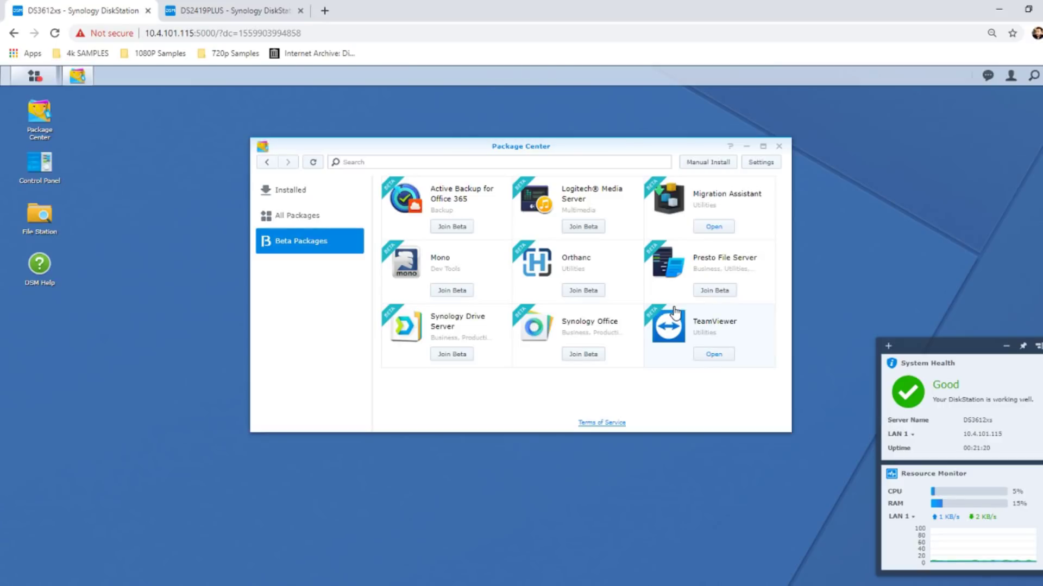
Open the Migration Assistant package page from Beta Packages, then go to the DS2419PLUS tab
left_click(682, 211)
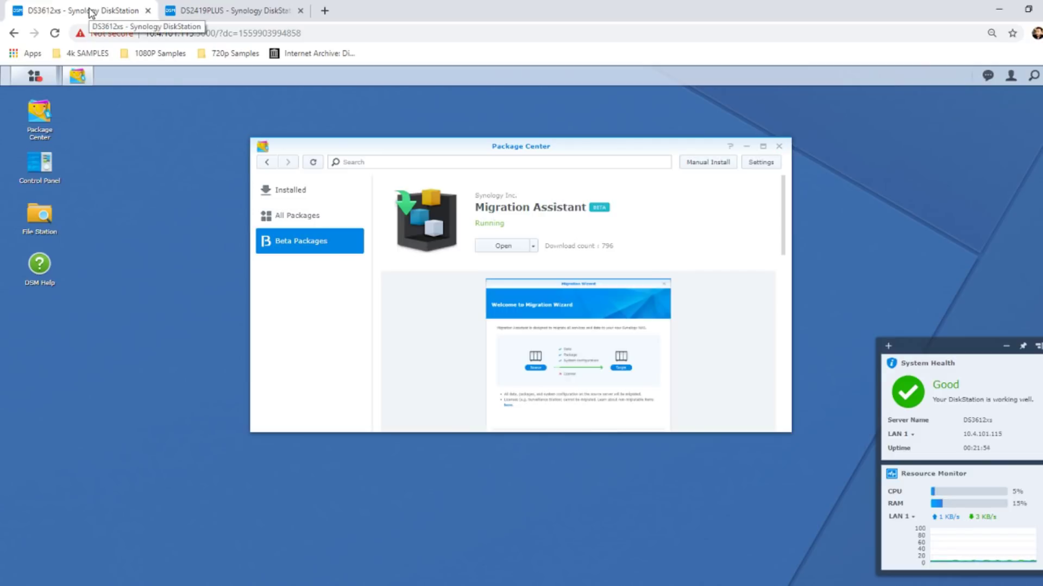
left_click(187, 15)
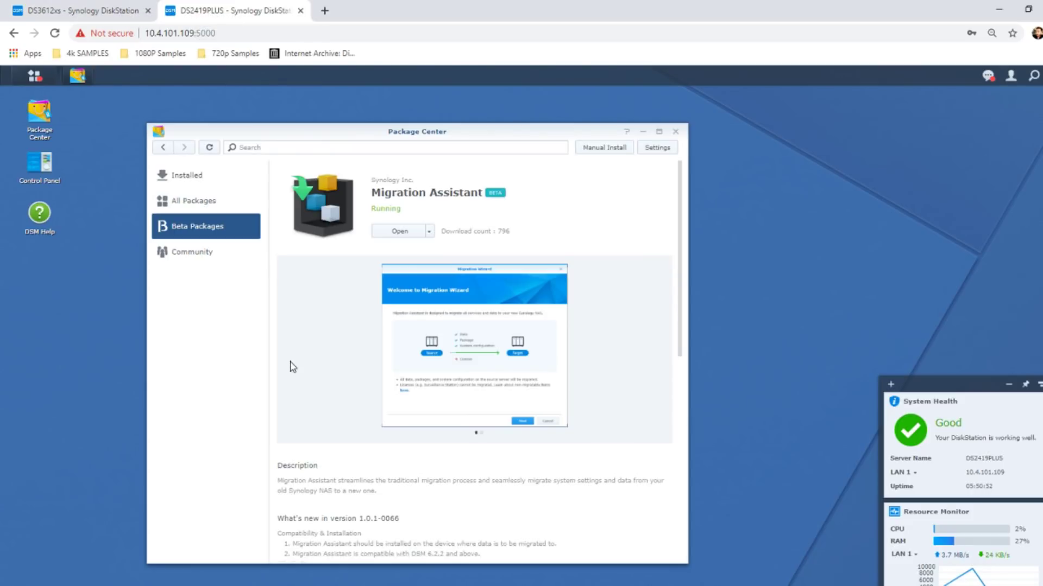
Scroll through Migration Assistant's compatibility notes and limitations on DS2419PLUS, then back to the top
scroll(322, 275, "down", 2)
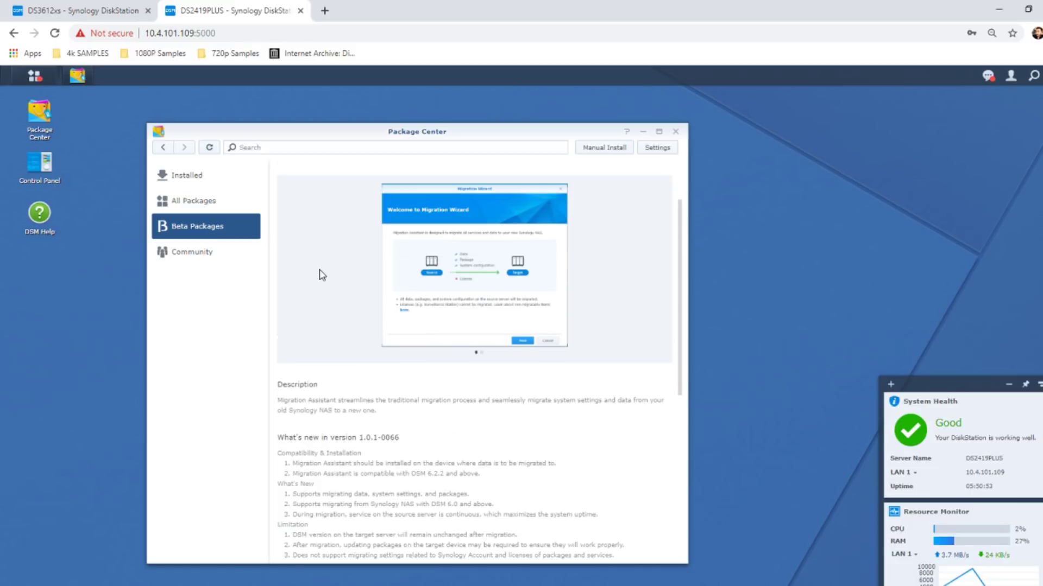
scroll(322, 275, "down", 2)
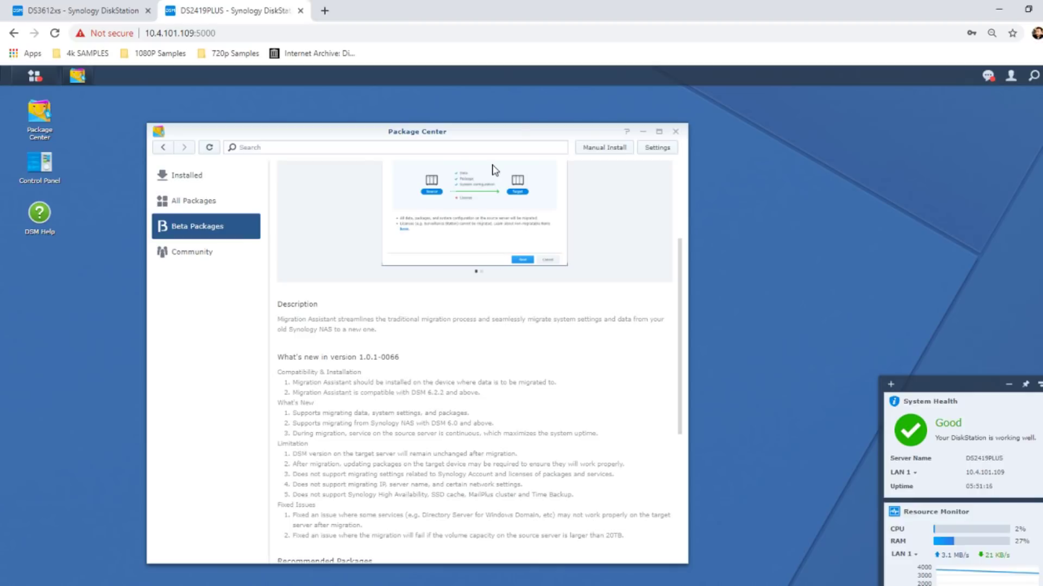
scroll(448, 413, "up", 3)
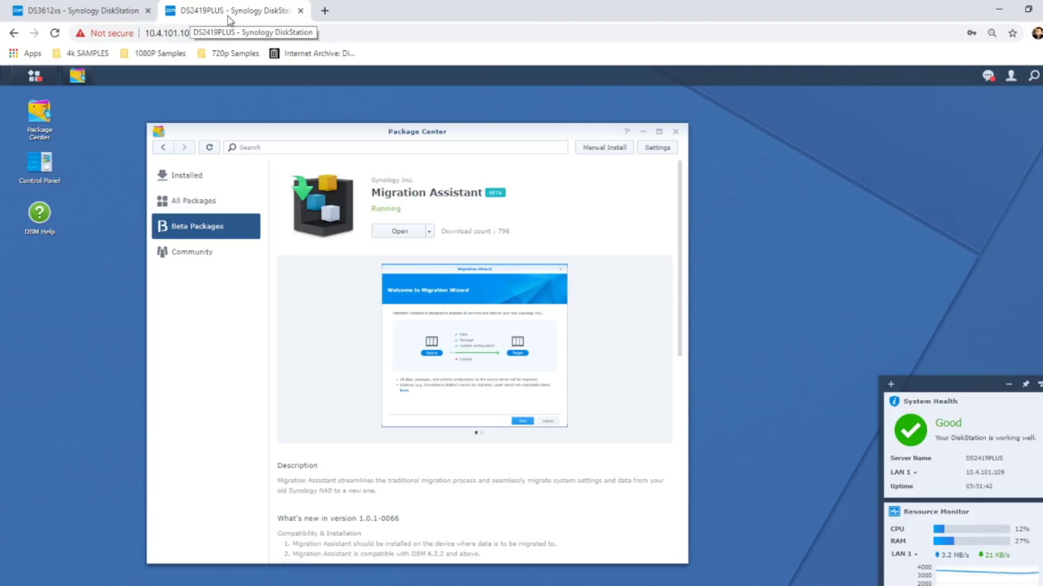
On the DS3612xs, dismiss the no-shared-folder notice and close File Station
left_click(43, 17)
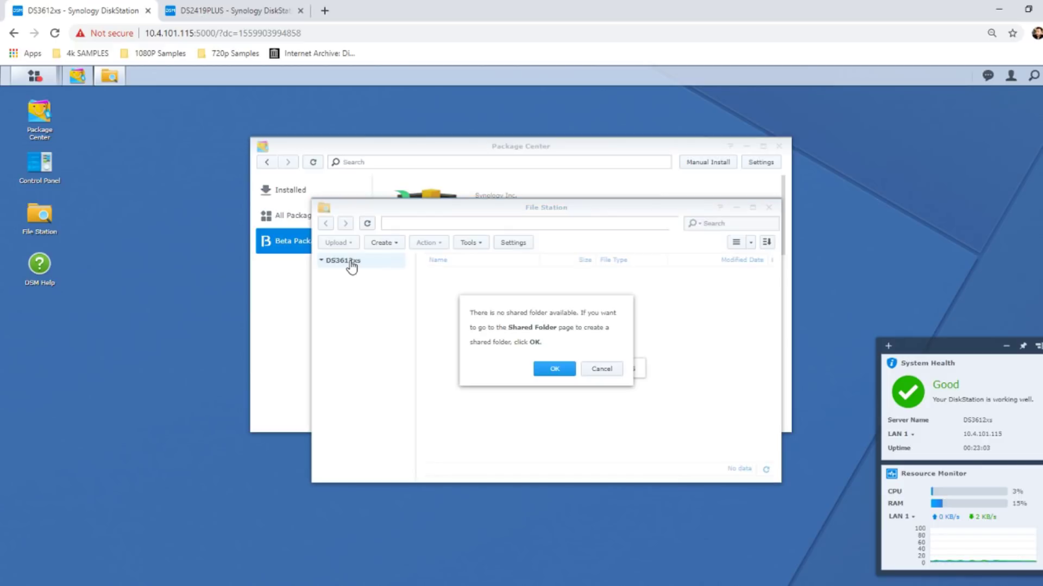
left_click(550, 369)
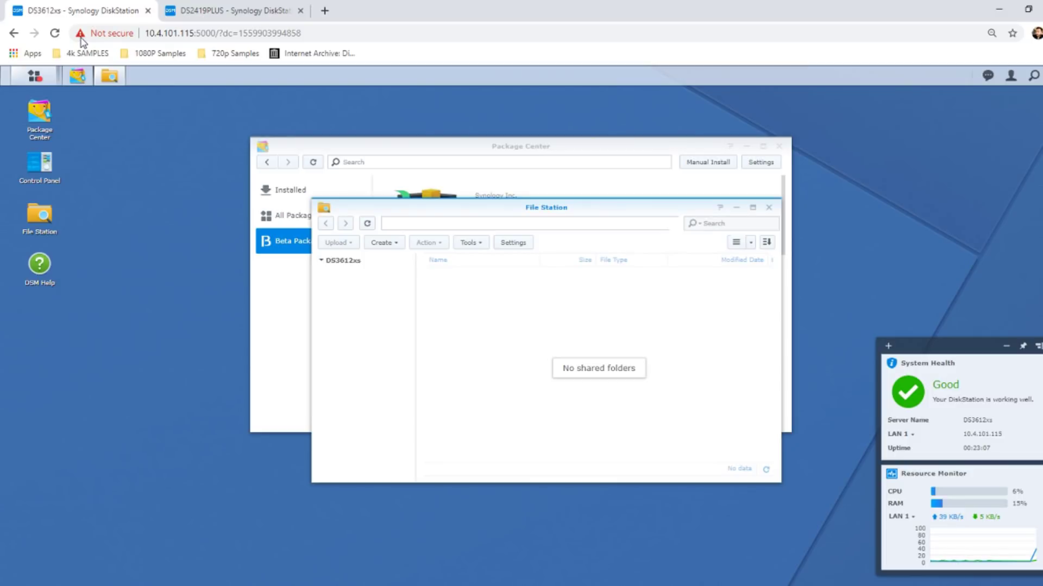
left_click(770, 208)
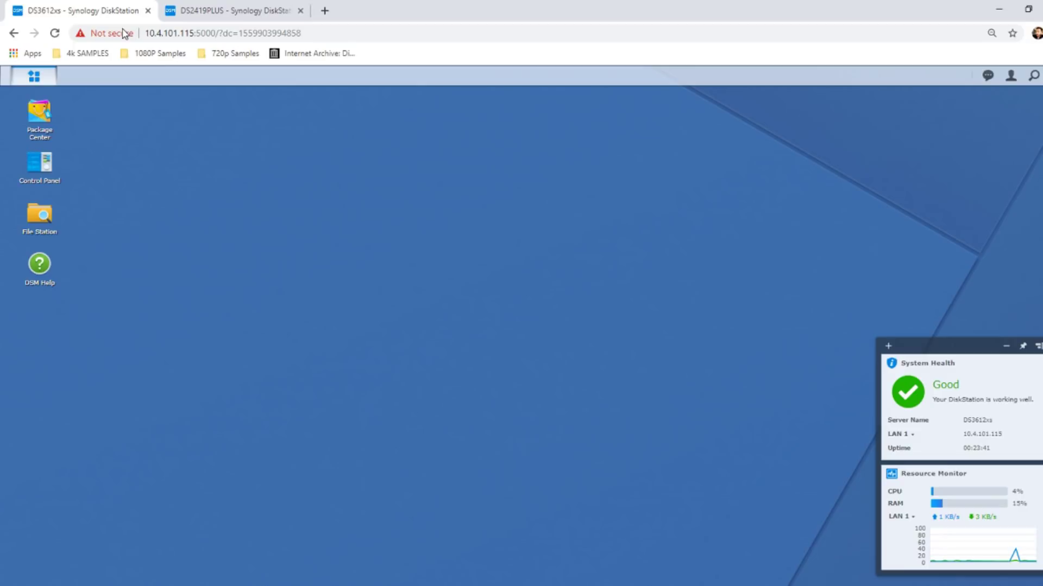
key("ctrl+Tab")
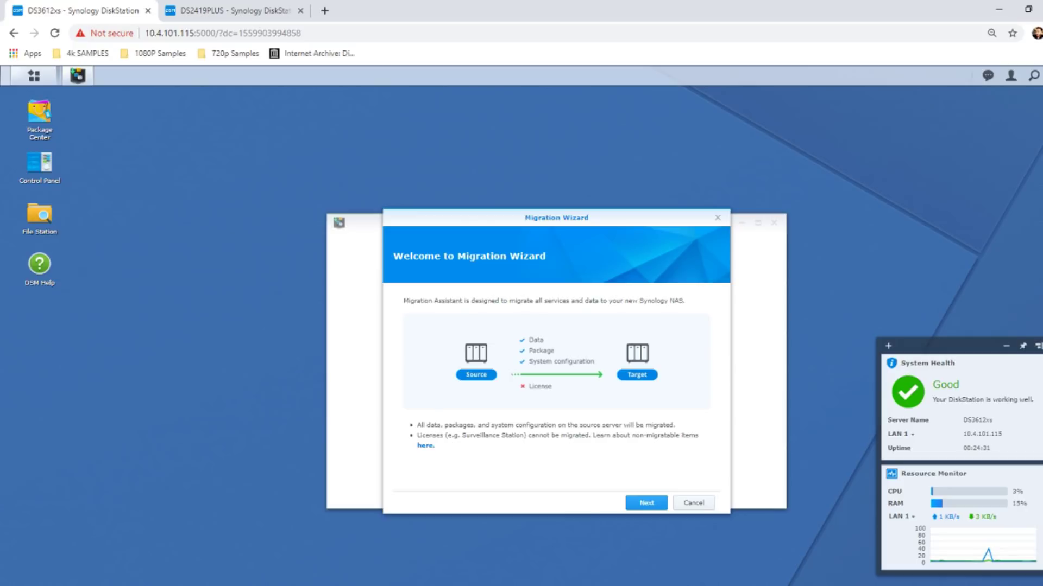
Continue past the Migration Wizard's Welcome page on the DS3612xs
key("Return")
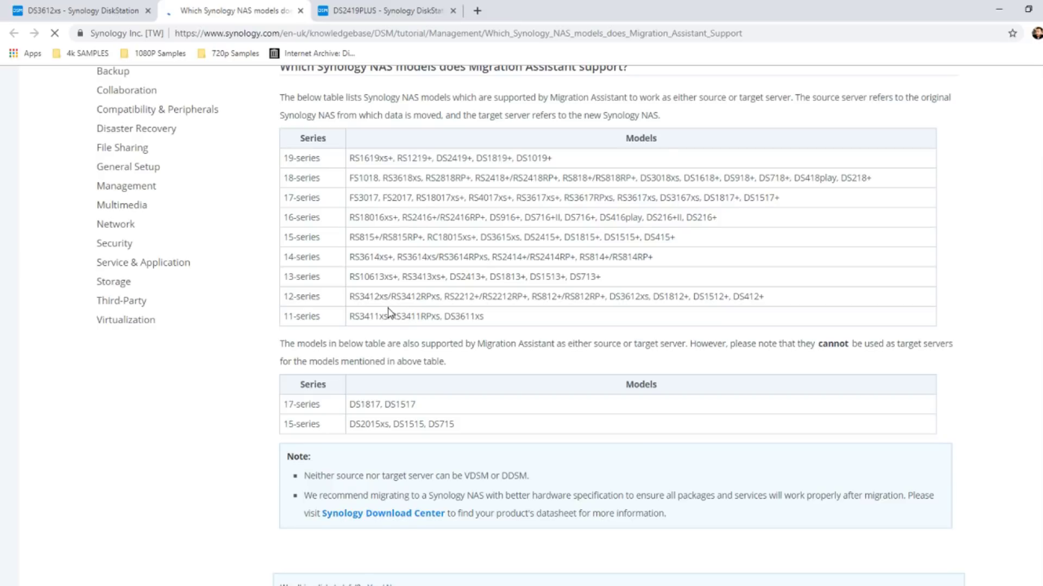
Review the supported-models article, highlight DS1817 and DS1517, and return to the wizard
scroll(639, 362, "up", 1)
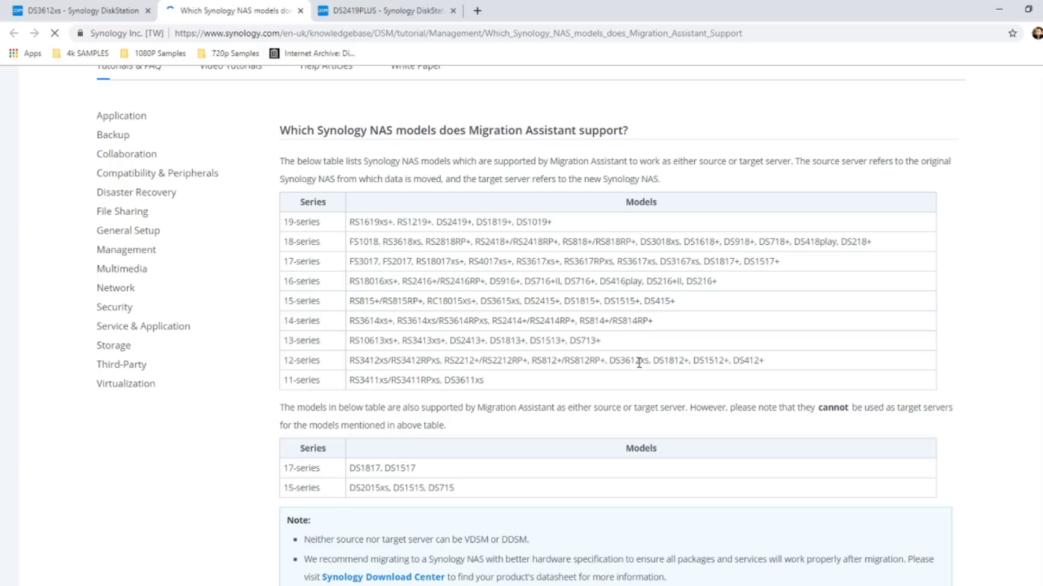
left_click_drag(416, 468, 418, 434)
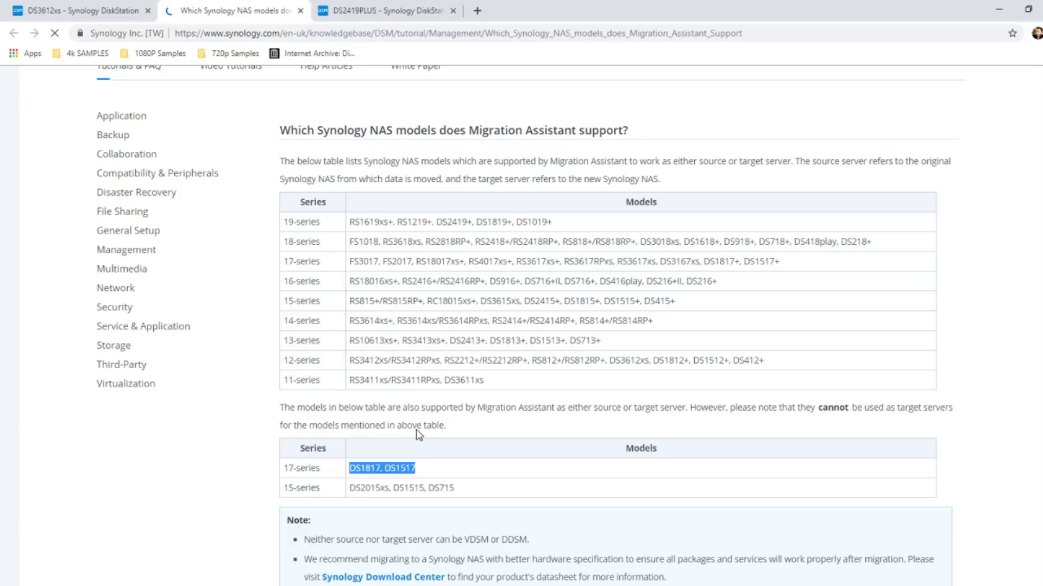
key("ctrl+shift+Tab")
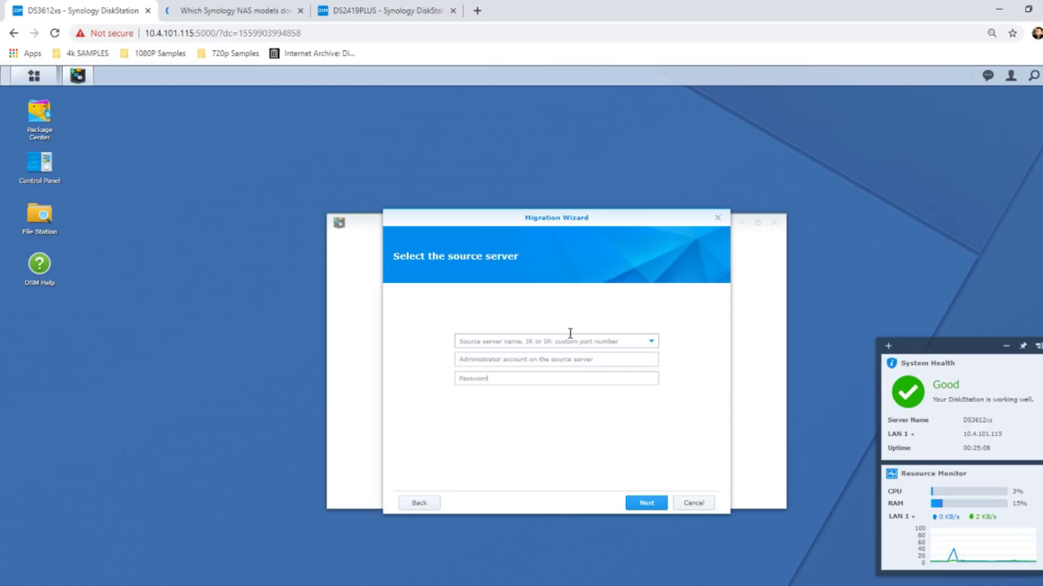
Copy the DS2419PLUS address 10.4.101.109 to use as the migration source
left_click(385, 11)
left_click(190, 33)
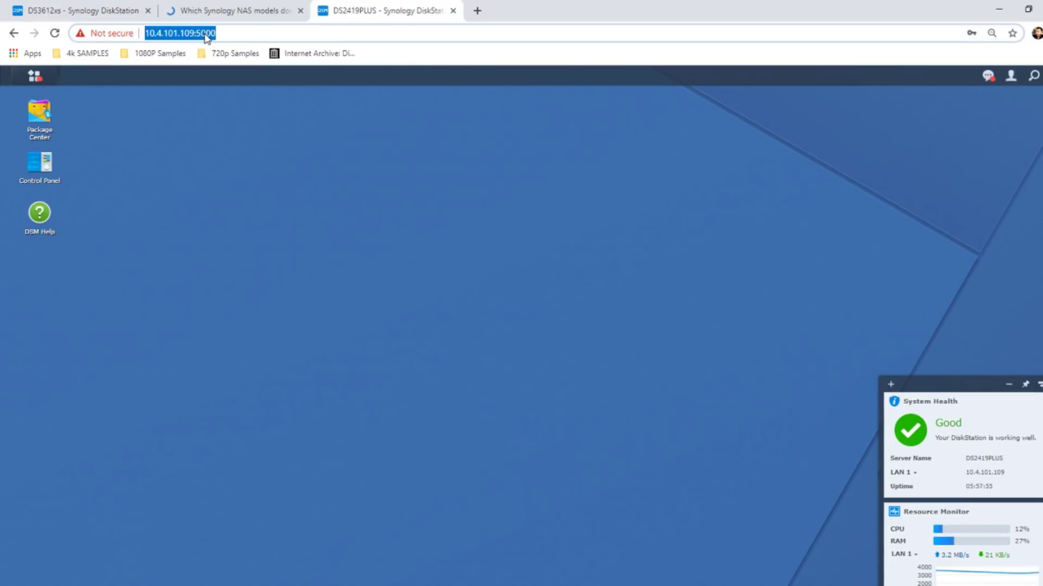
left_click(194, 33)
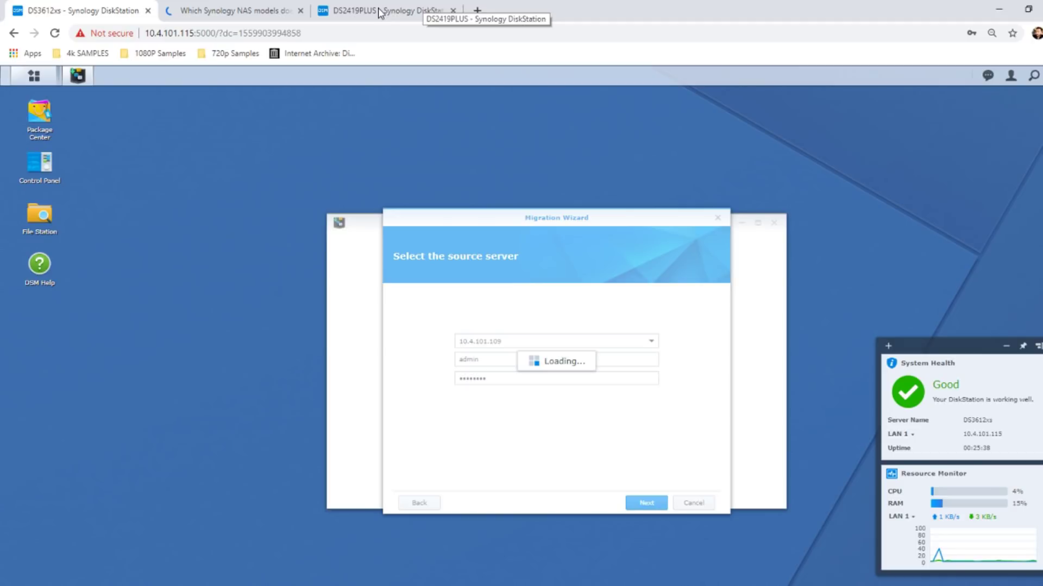
left_click(379, 12)
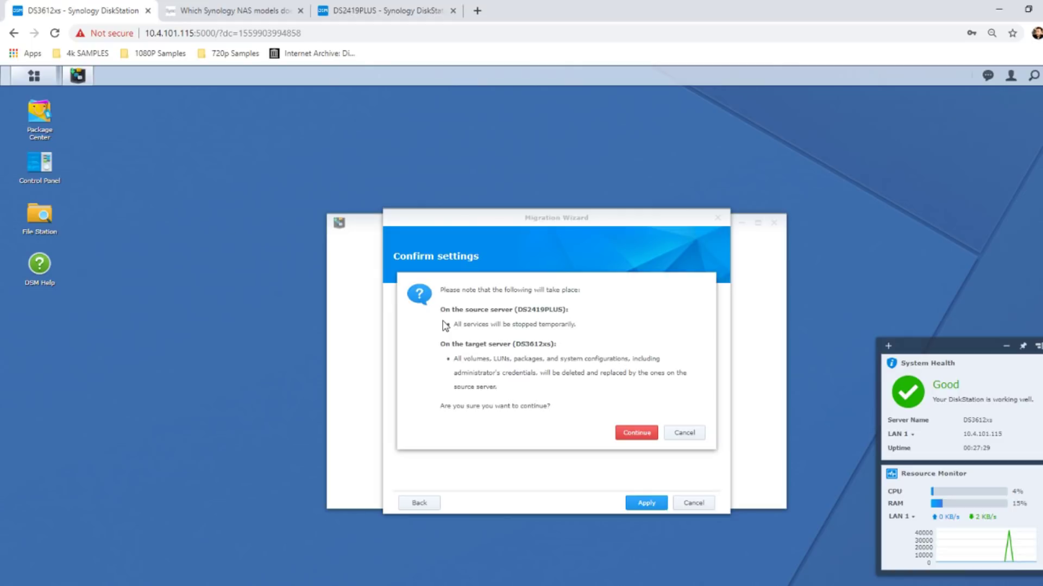
Confirm continuing with the settings that replace the DS3612xs volumes and configurations
left_click(636, 433)
Continue from the confirmation and begin entering the admin password to start migration
left_click(536, 354)
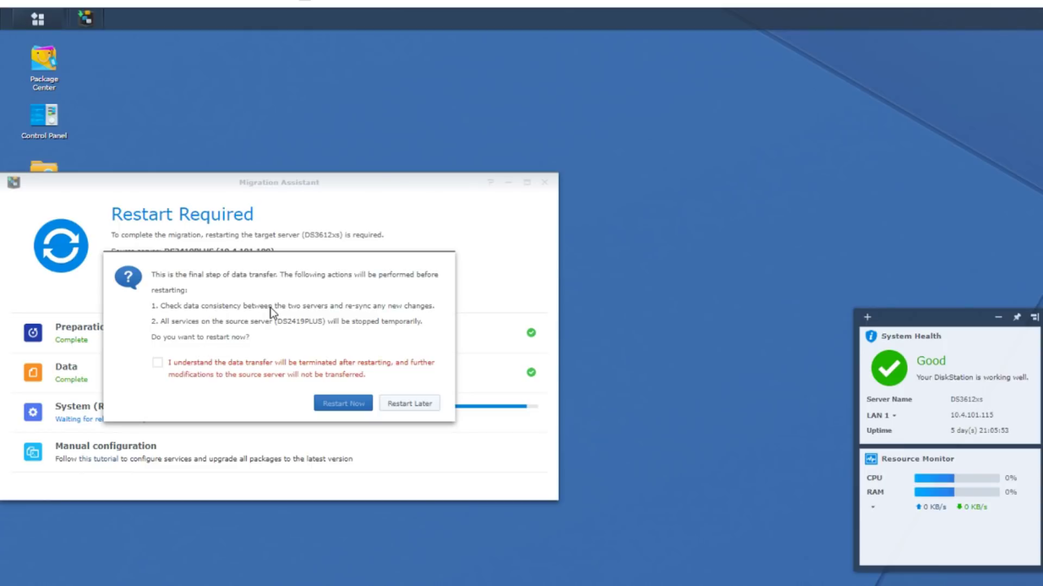
Acknowledge that data transfer ends and restart the DS3612xs now to finish migrating
left_click(156, 363)
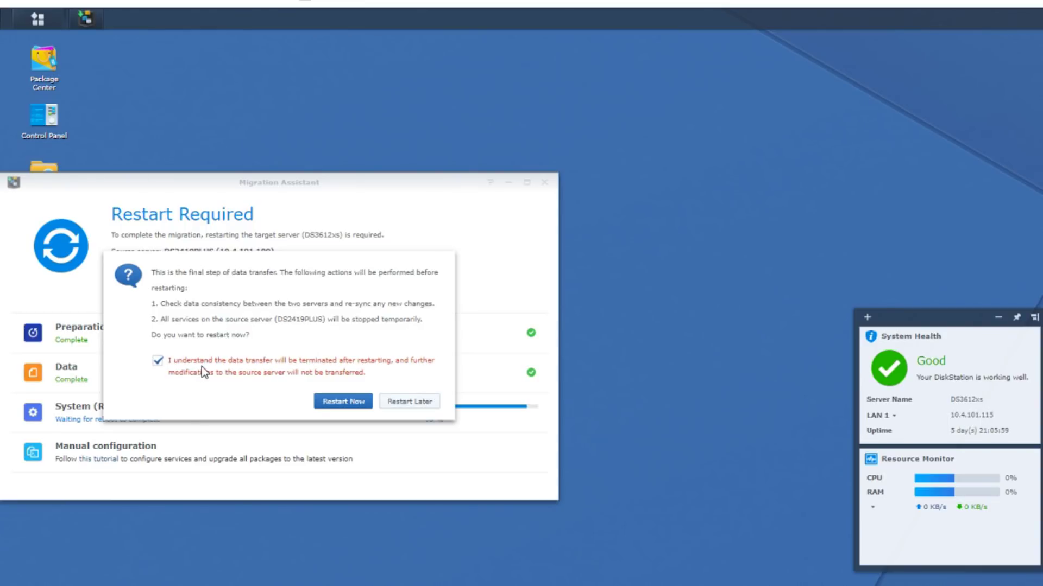
left_click(343, 402)
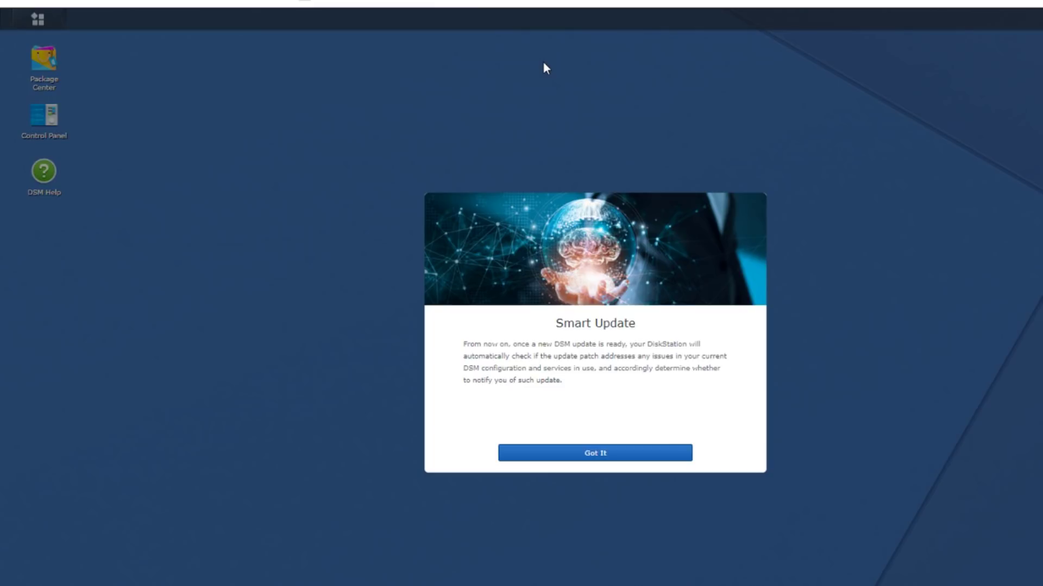
Dismiss the Smart Update notice, decline device analytics, and centre the Migration Assistant Success window
left_click(604, 454)
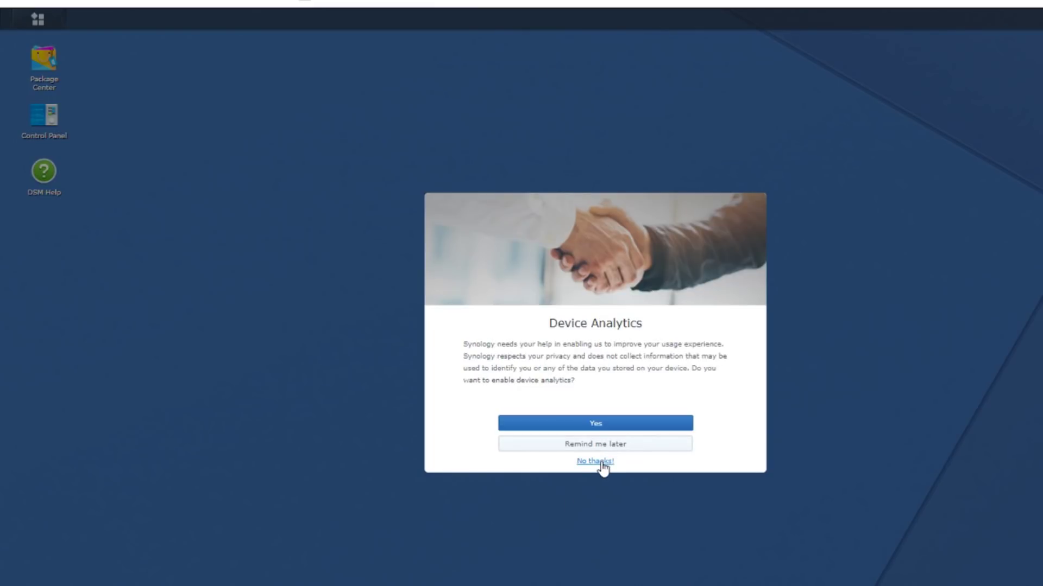
left_click(601, 464)
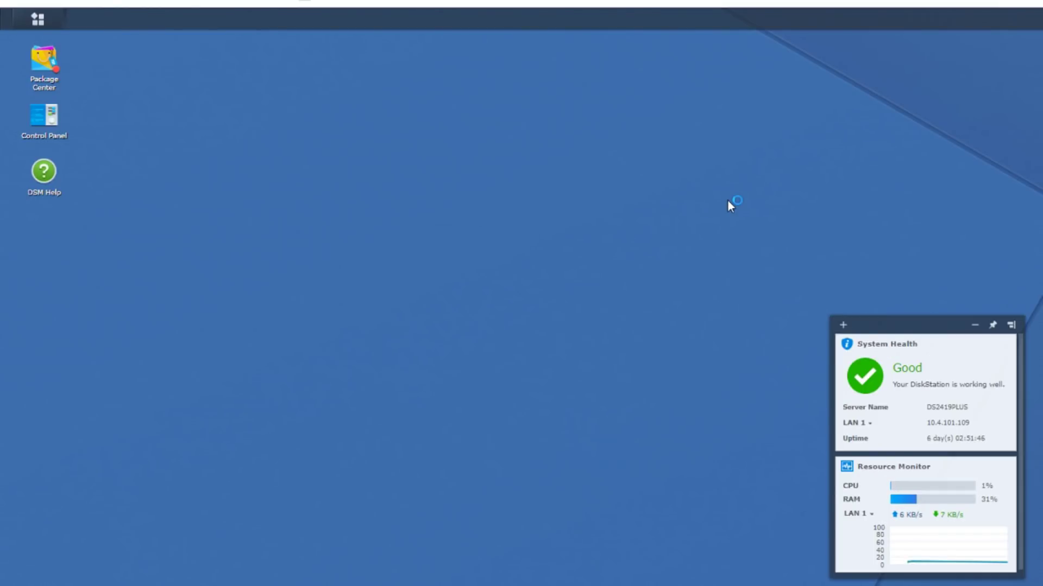
mouse_move(895, 502)
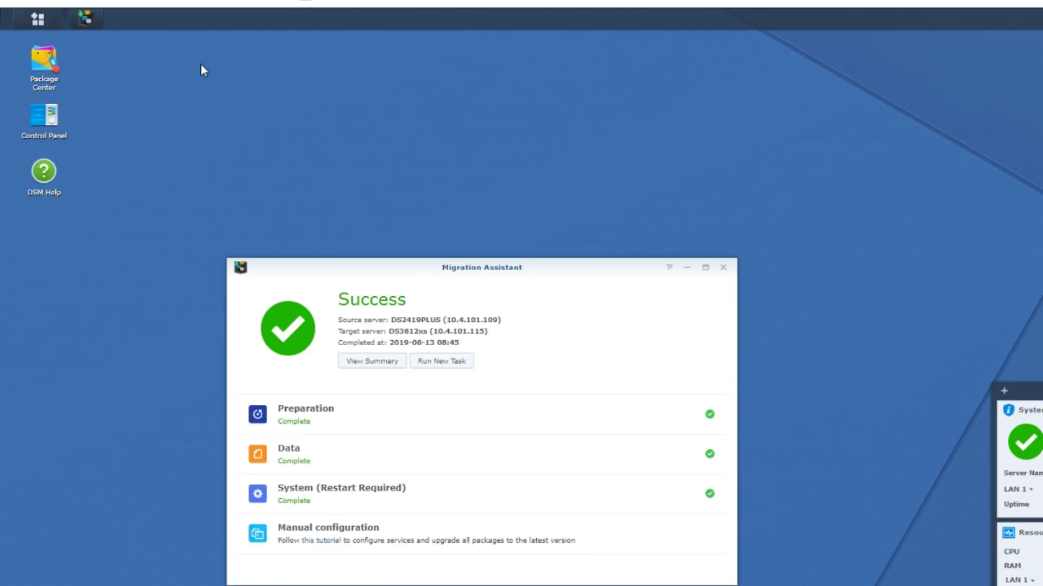
left_click_drag(438, 274, 484, 188)
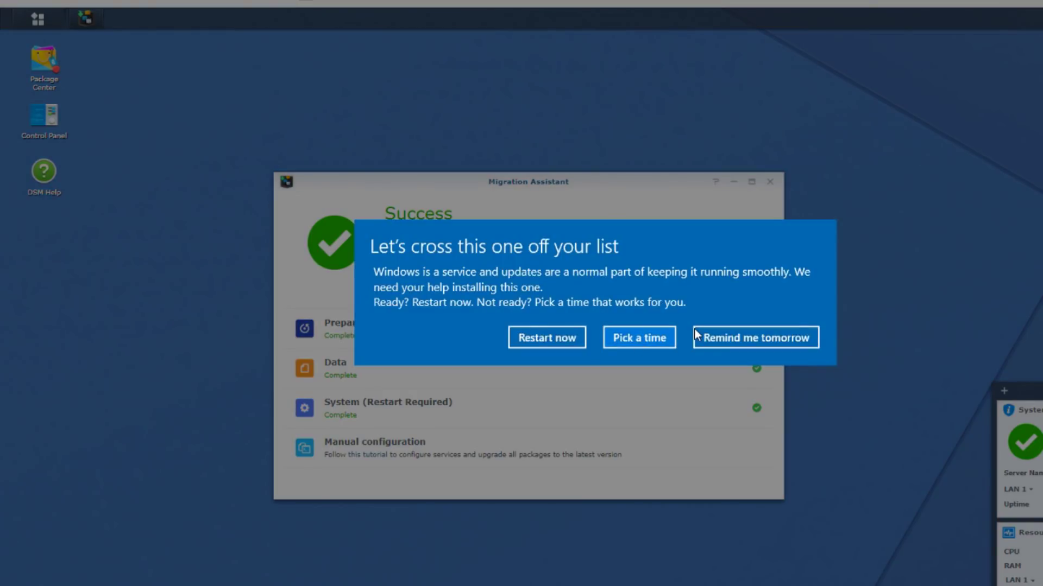
Dismiss the Windows update reminder and show the detailed Migration Summary (5 days 20 hours 47 minutes)
left_click(695, 330)
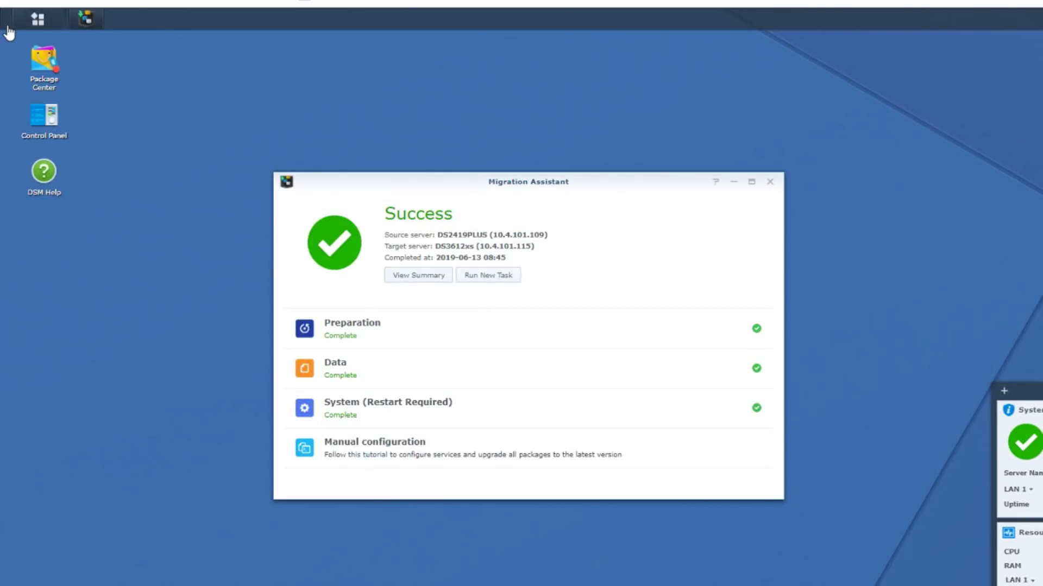
left_click(405, 282)
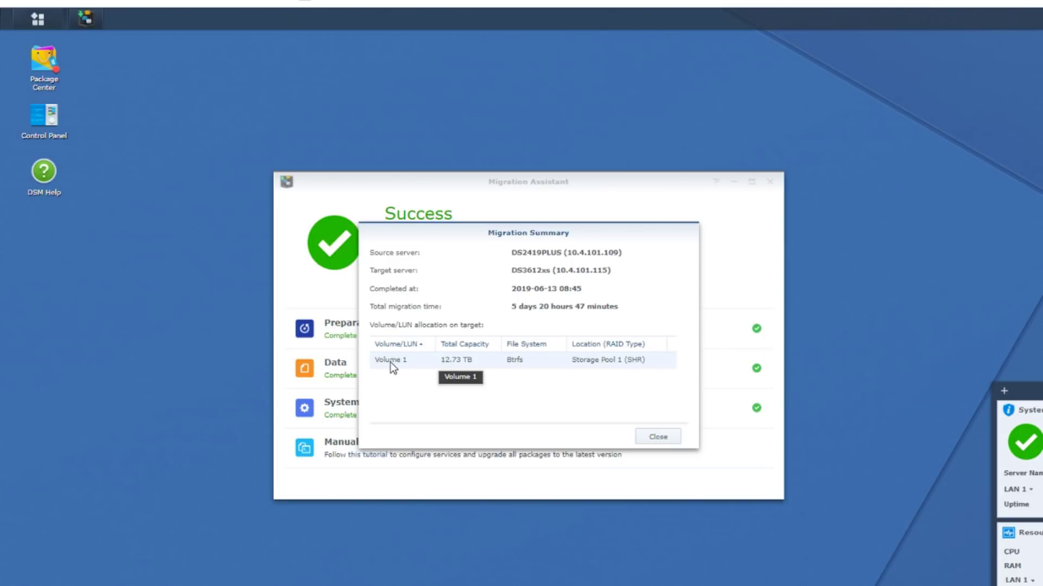
left_click_drag(432, 233, 465, 245)
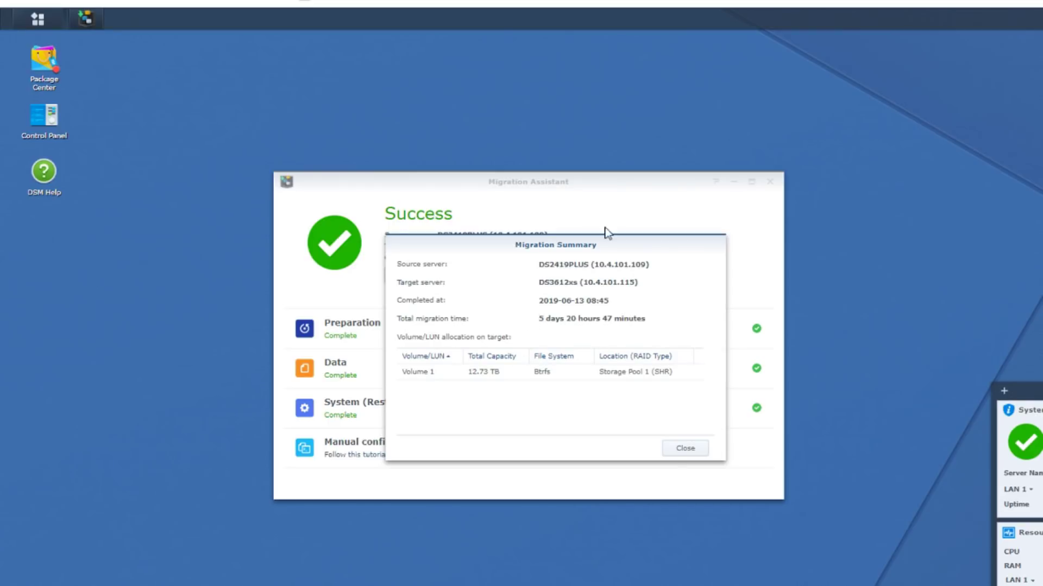
left_click(686, 448)
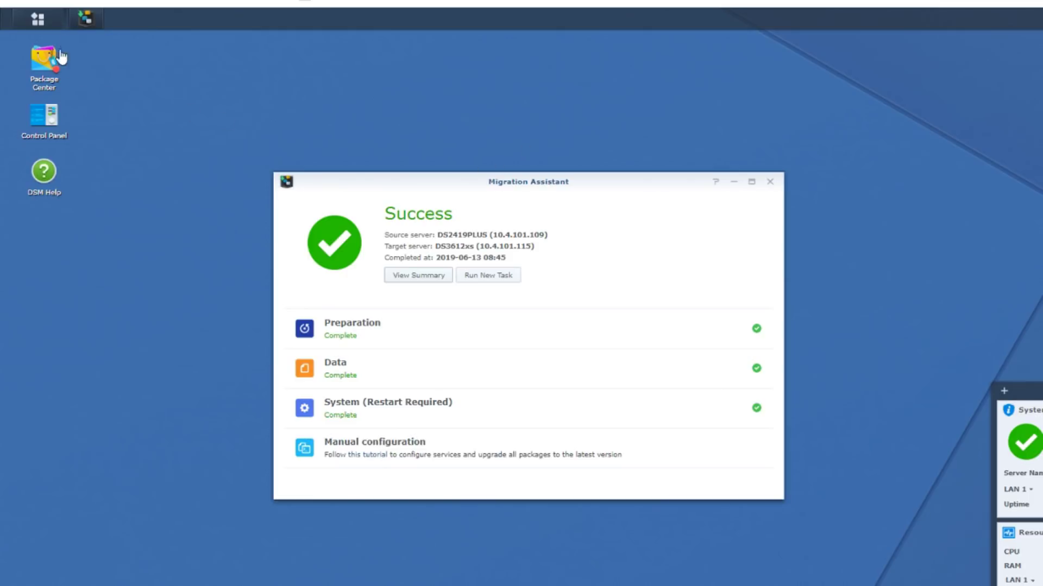
Browse the Main Menu's installed applications and launch File Station
left_click(38, 20)
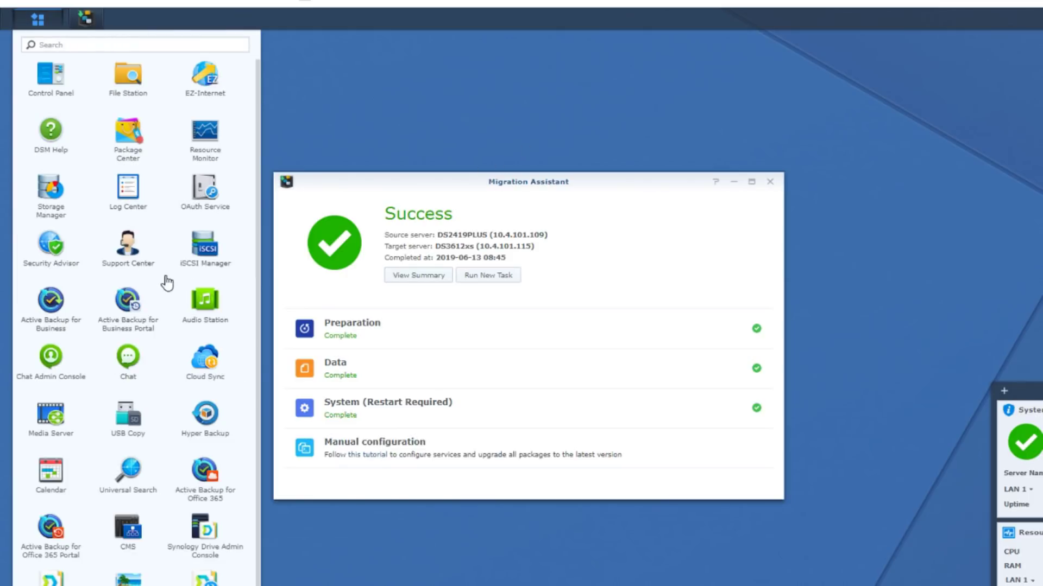
scroll(165, 282, "down", 1)
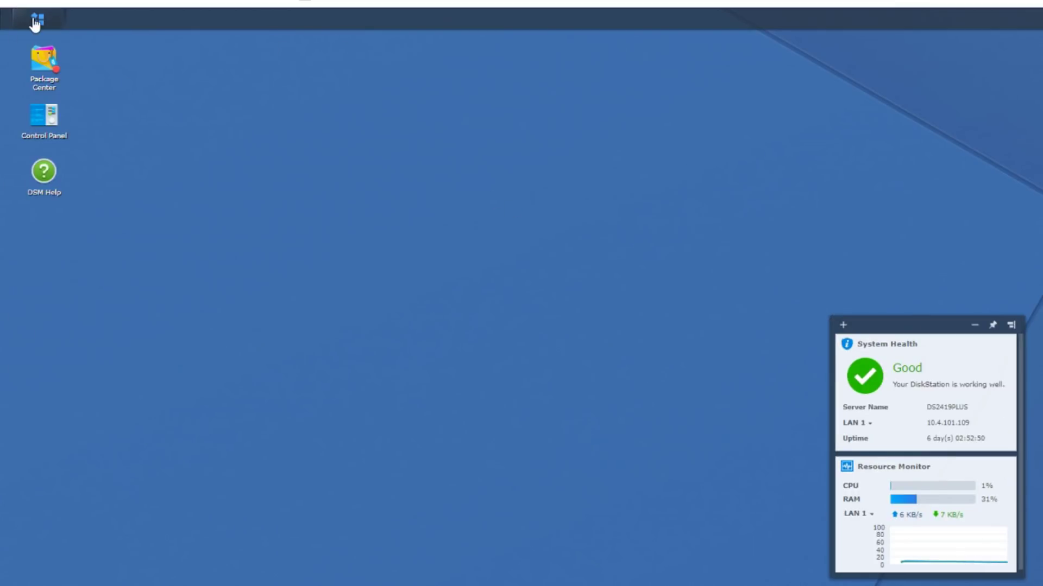
scroll(140, 373, "down", 1)
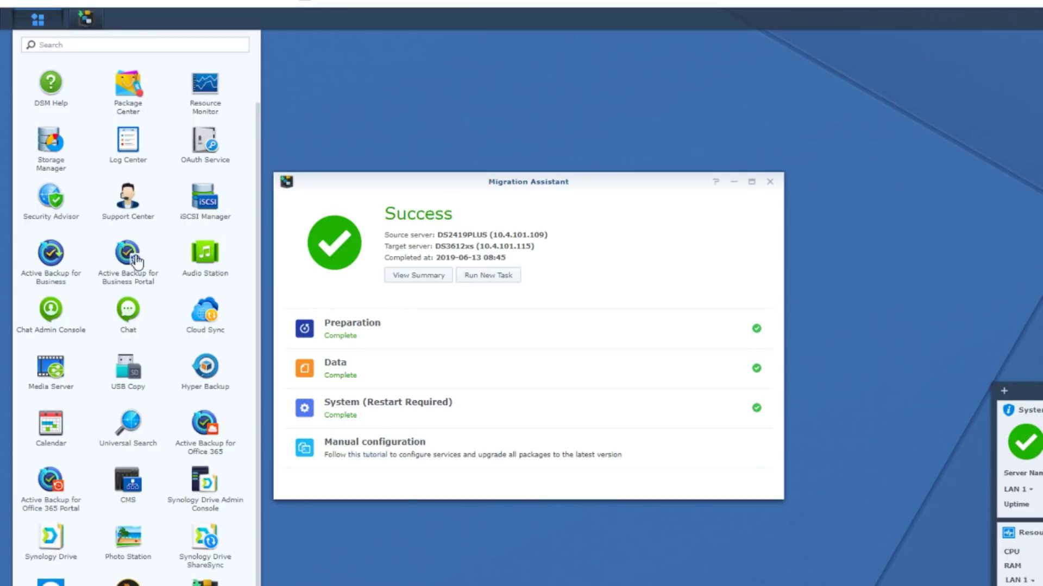
scroll(136, 492, "up", 1)
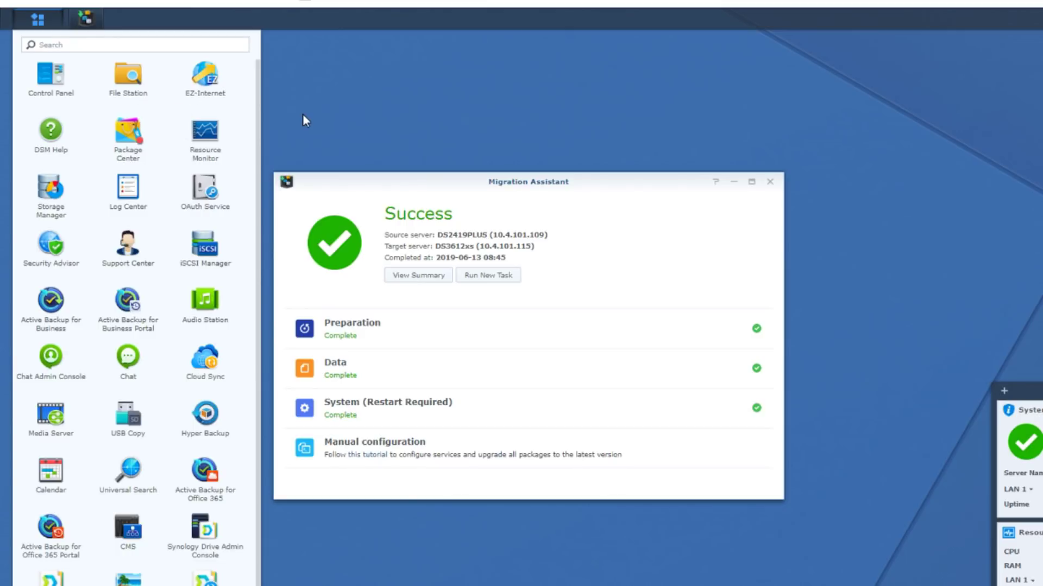
left_click(130, 77)
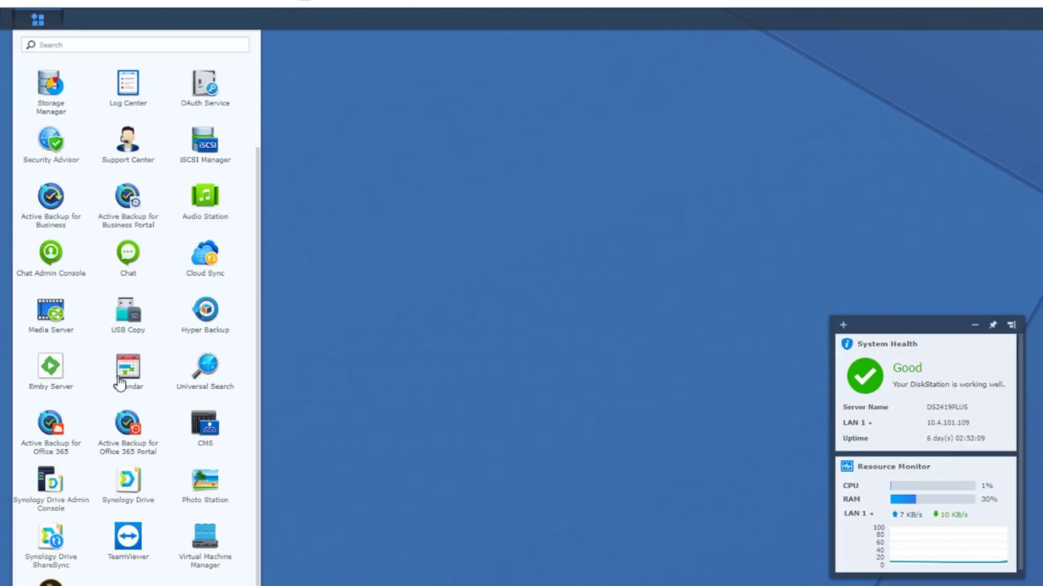
Launch File Station from the Main Menu and move its window up and left
scroll(119, 383, "up", 2)
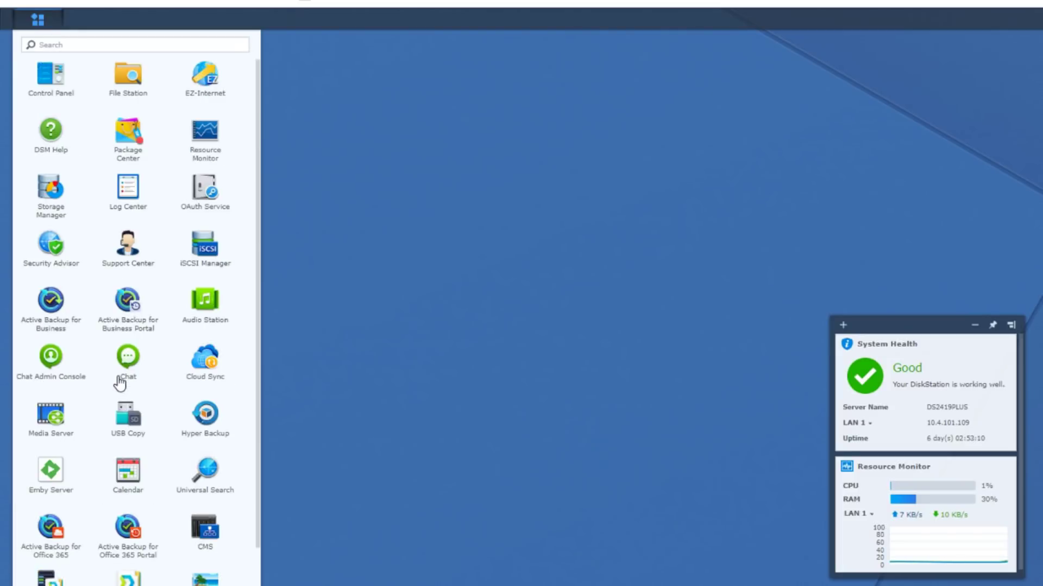
left_click(129, 78)
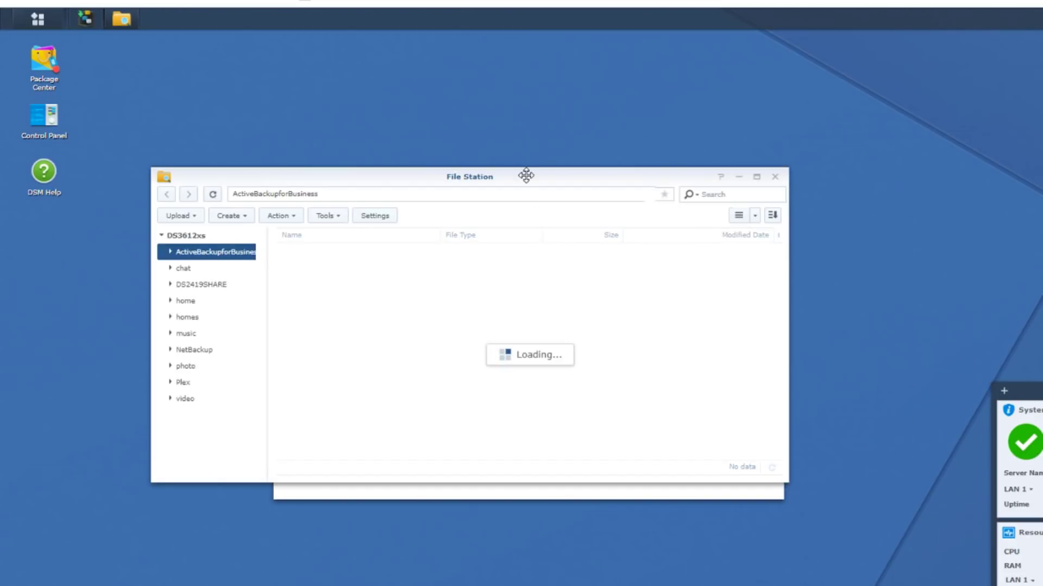
left_click_drag(487, 175, 446, 152)
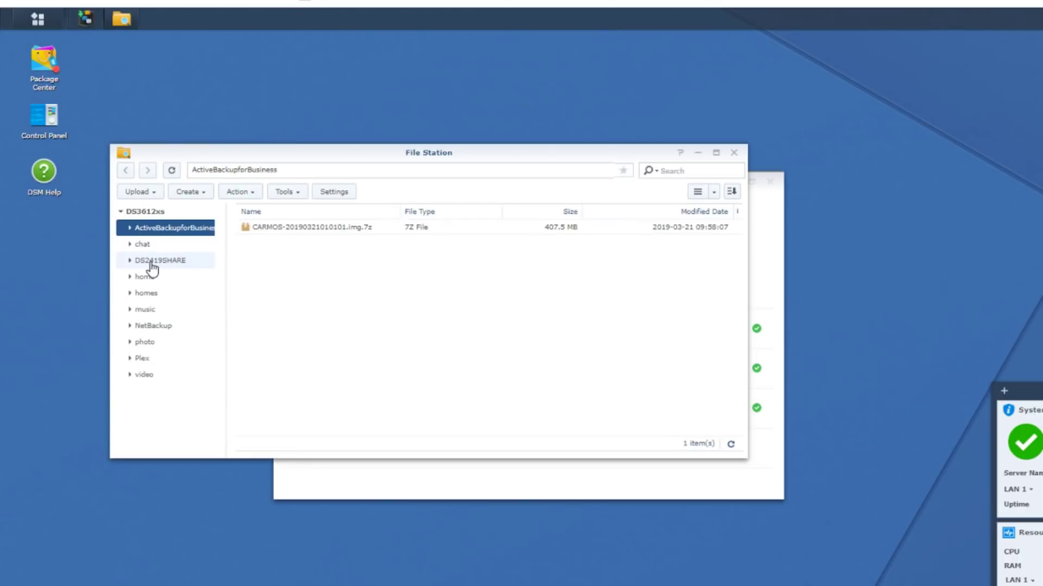
Expand DS2419SHARE to show its migrated subfolders, collapse it again, then launch Package Center
left_click(130, 261)
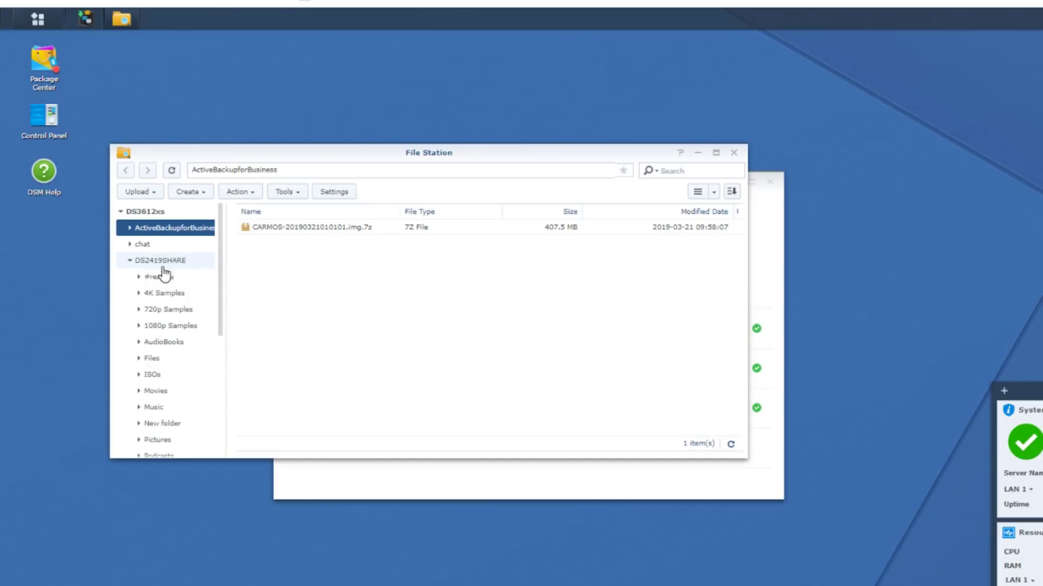
mouse_move(163, 265)
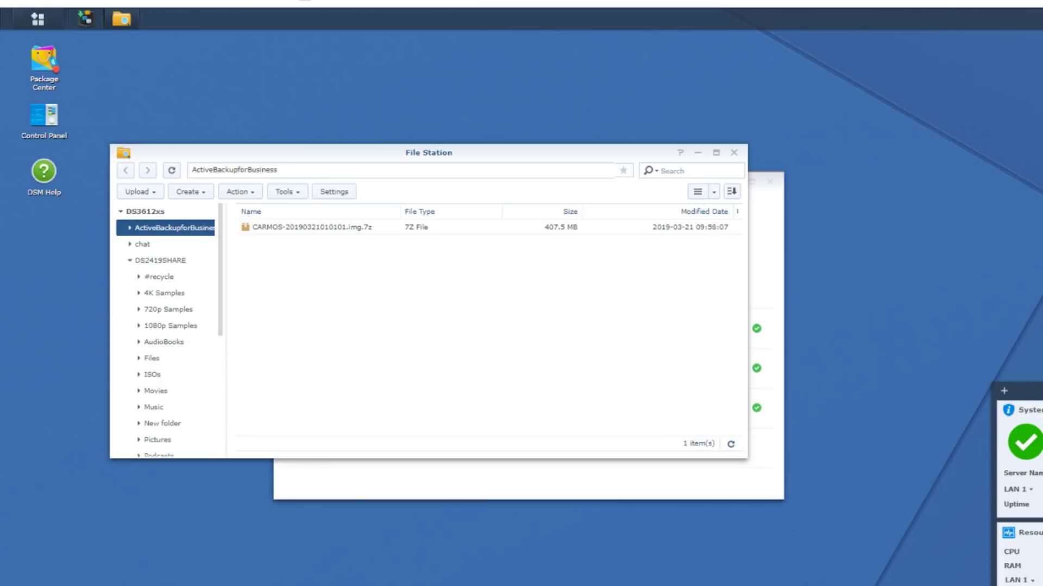
left_click(130, 260)
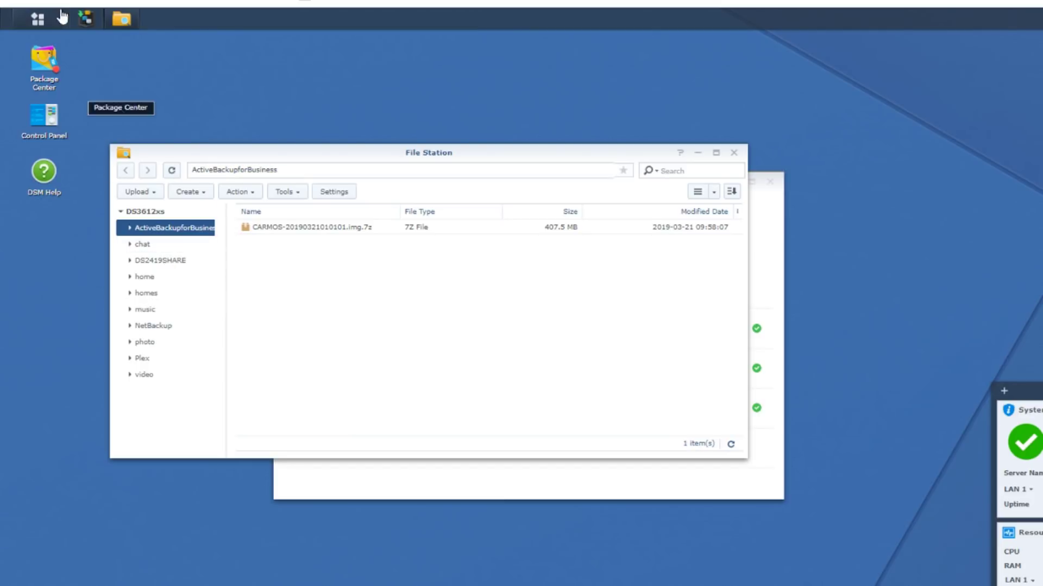
left_click(43, 64)
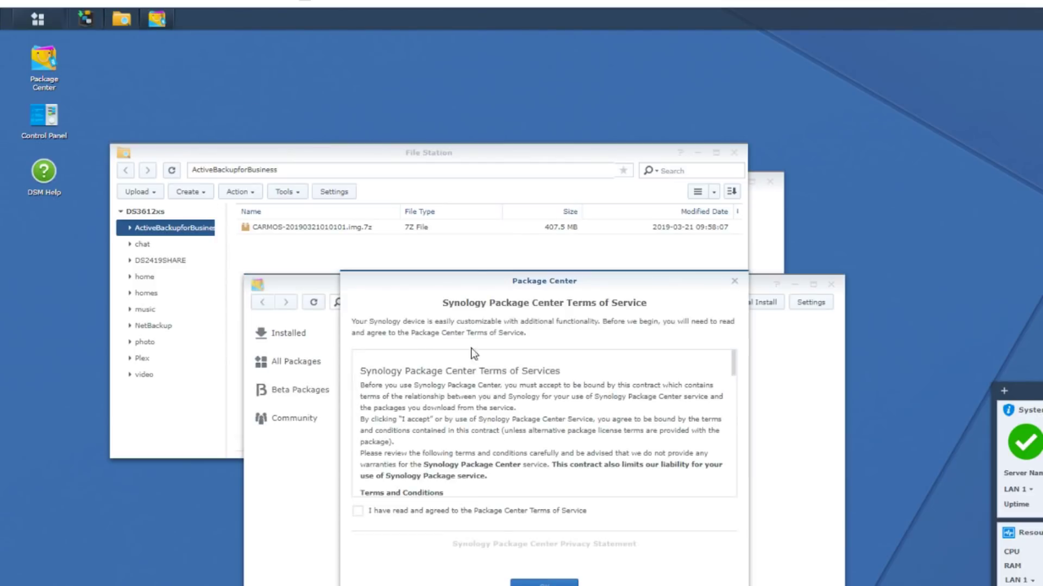
Accept the Package Center terms of service and privacy statement to reach the All Packages catalogue
left_click(363, 512)
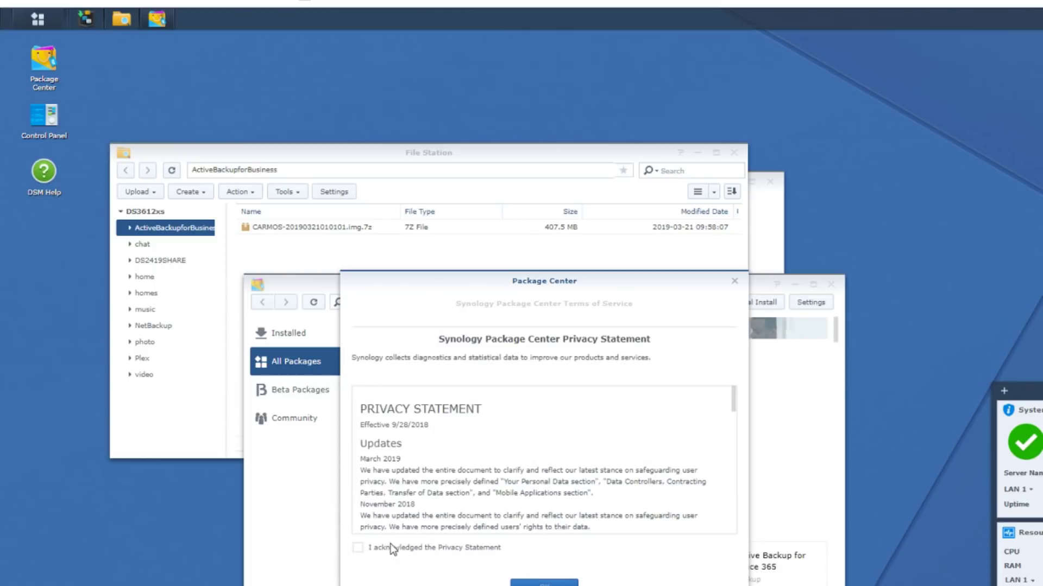
left_click(357, 547)
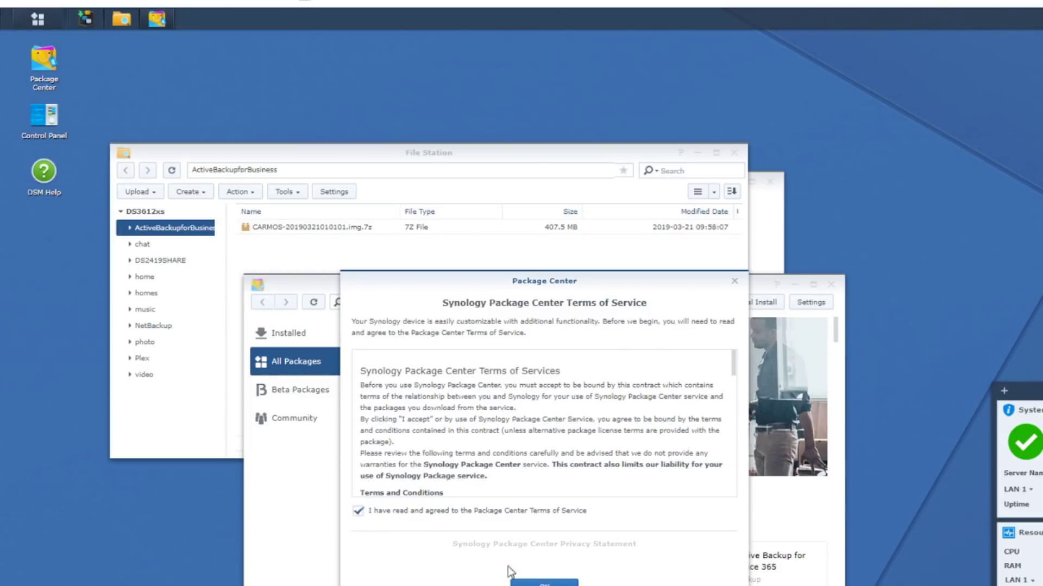
left_click(519, 583)
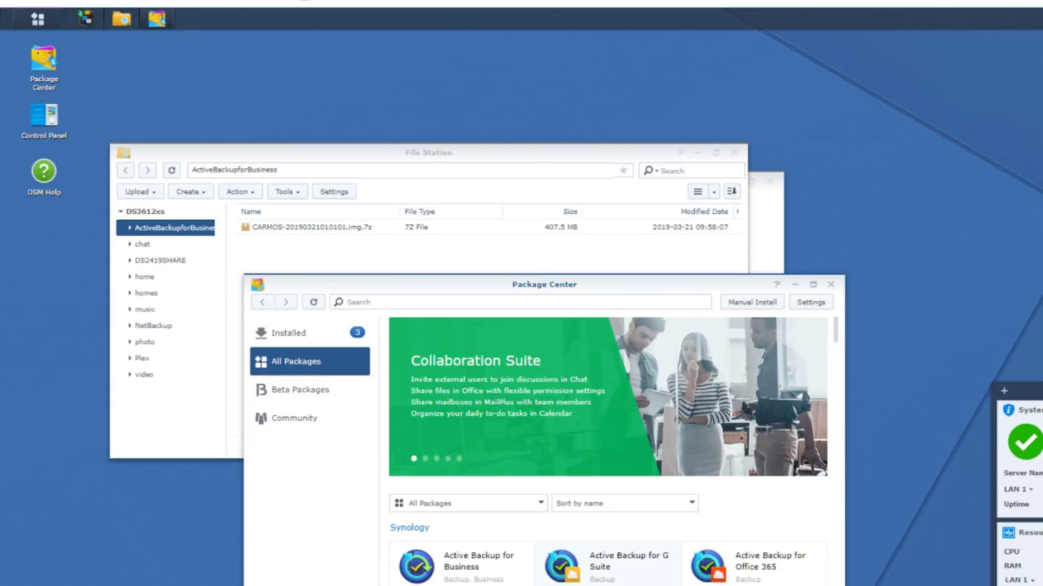
List Beta Packages in a taller Package Center window, then bring Migration Assistant's Success page forward
left_click(298, 391)
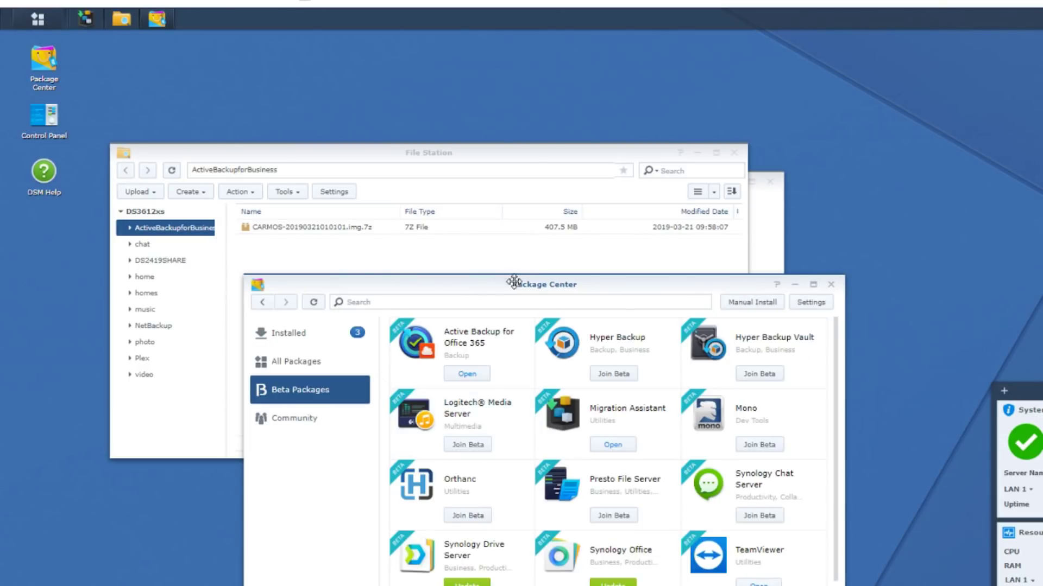
left_click_drag(513, 274, 519, 116)
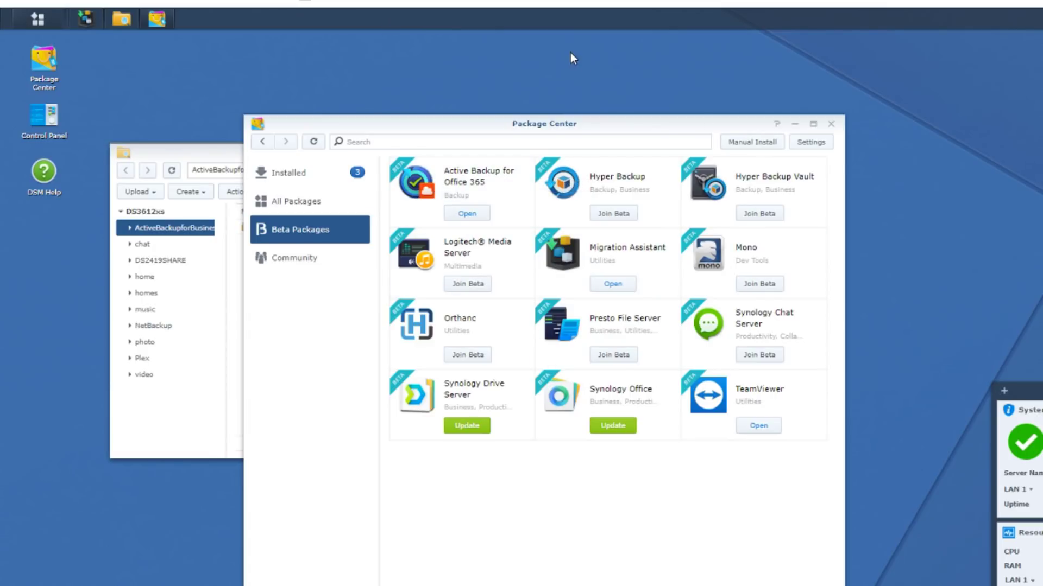
left_click(87, 17)
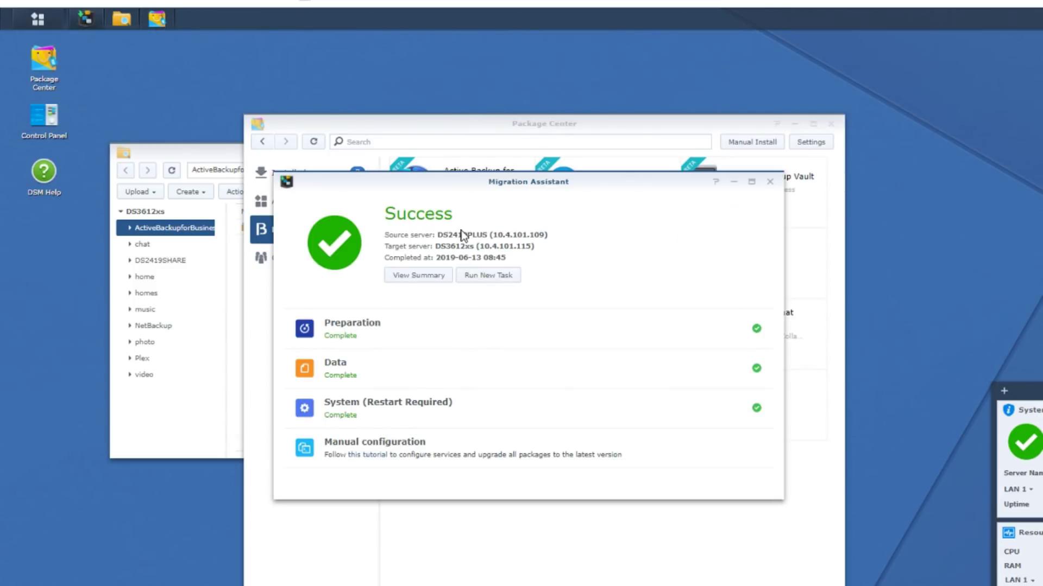